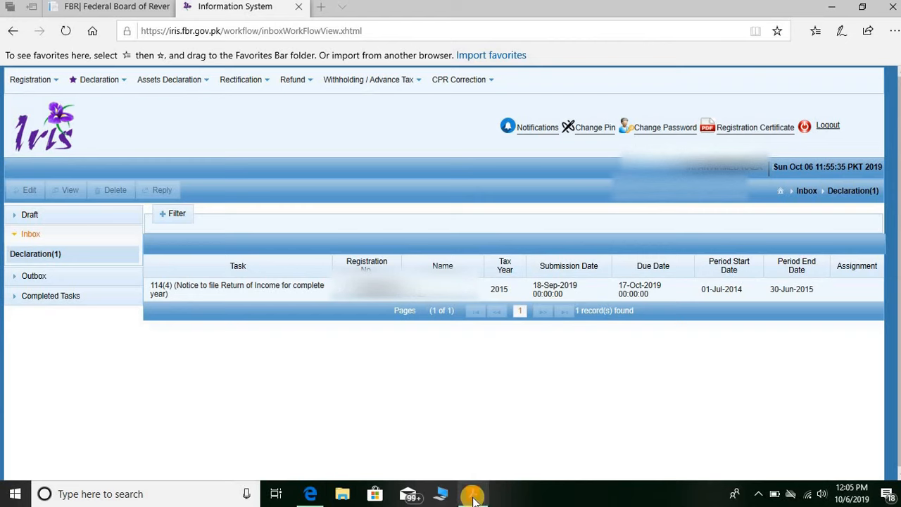
Review the personal expenses and net assets reconciliation tables in the open "for video.pdf" document, and return to the tax portal
click(472, 496)
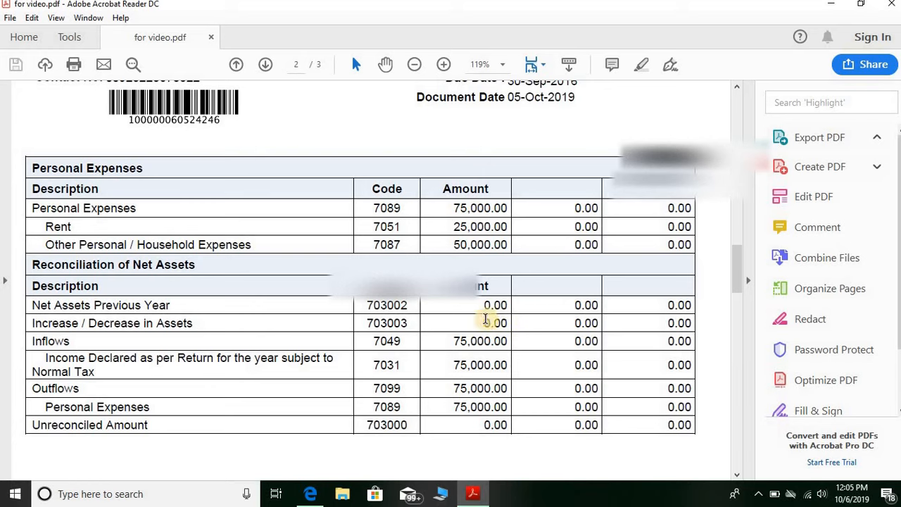
click(831, 9)
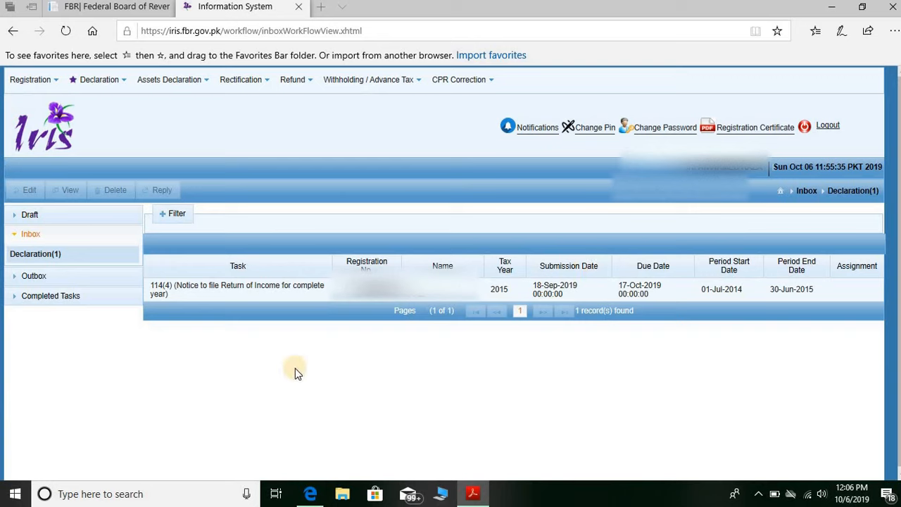
Open a new original 116(2) Wealth Statement and select the 2015 tax period, 01-Jul-2014 to 30-Jun-2015
click(115, 83)
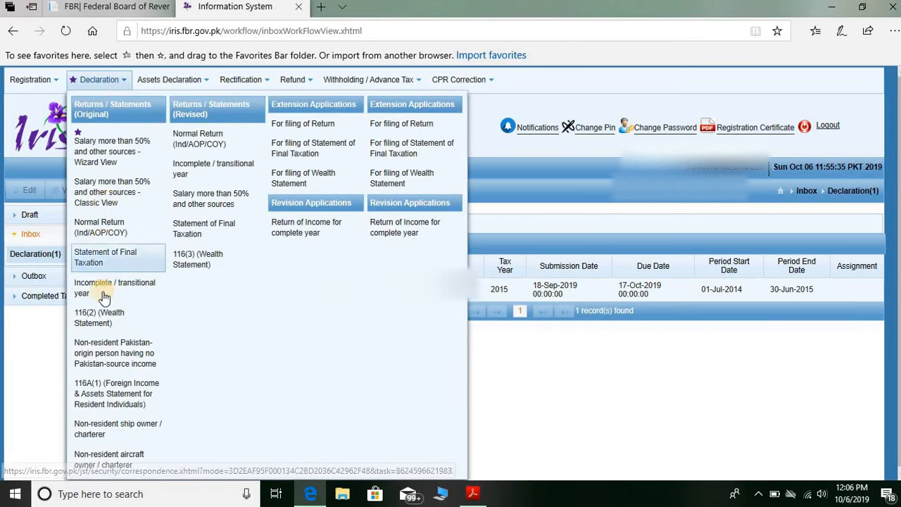
click(99, 320)
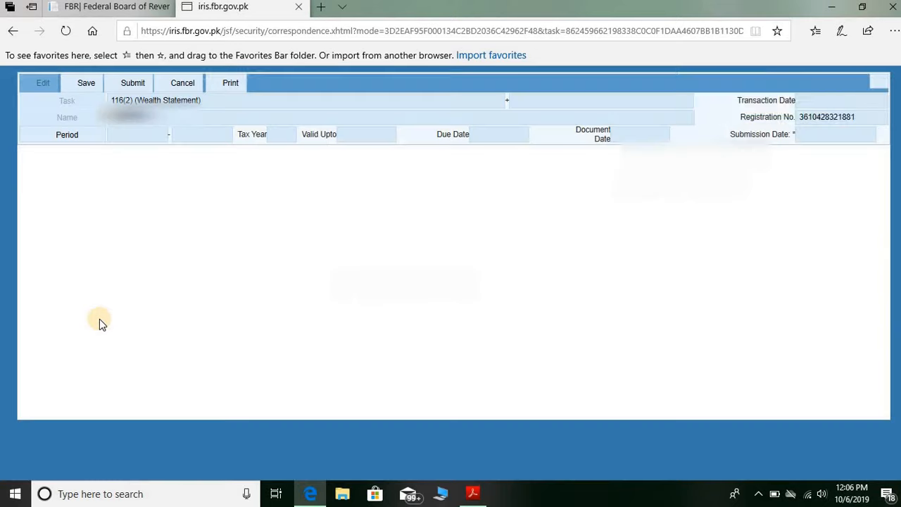
click(79, 139)
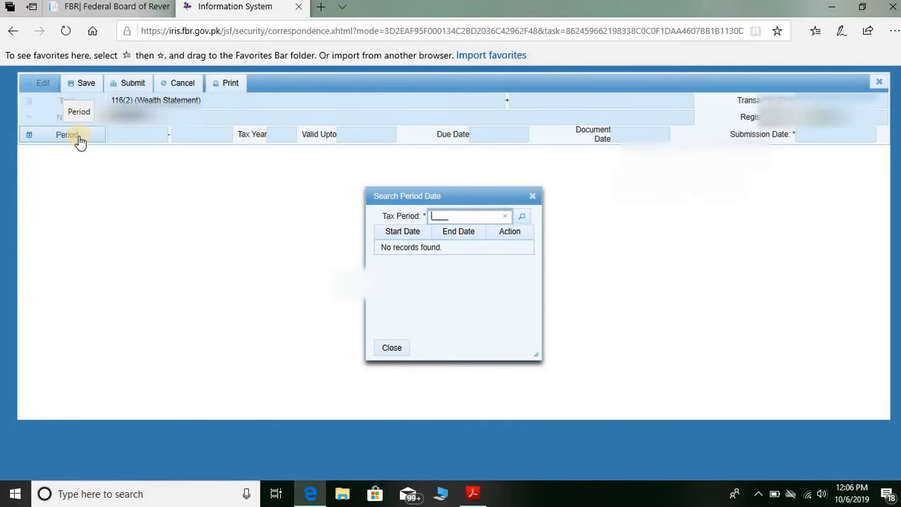
text(2016)
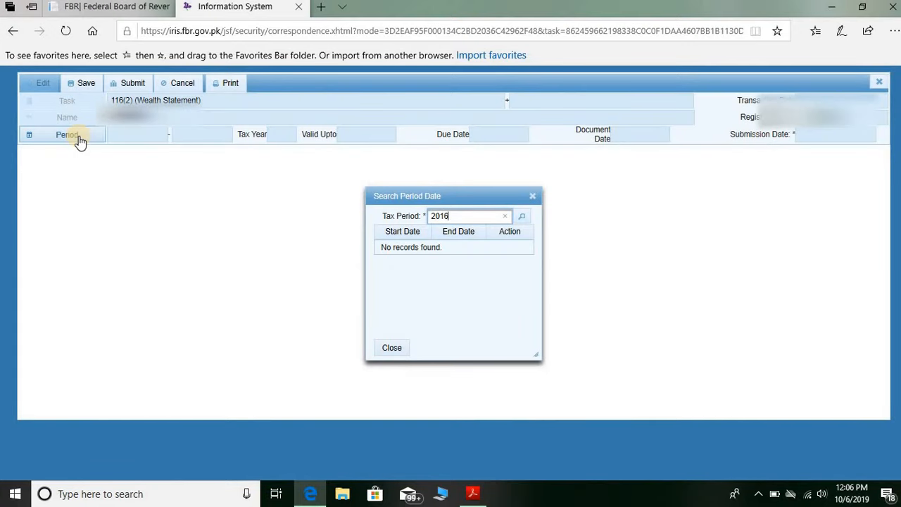
key(BackSpace)
text(5)
key(Return)
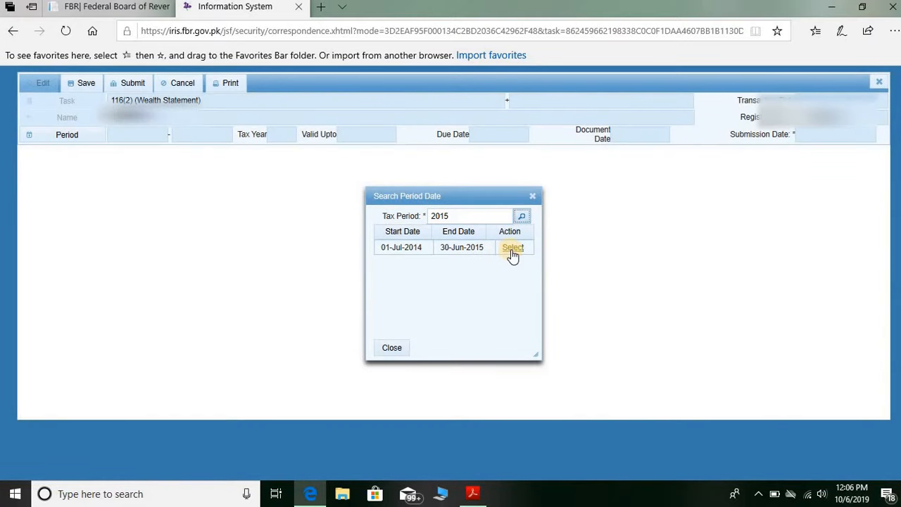
click(512, 249)
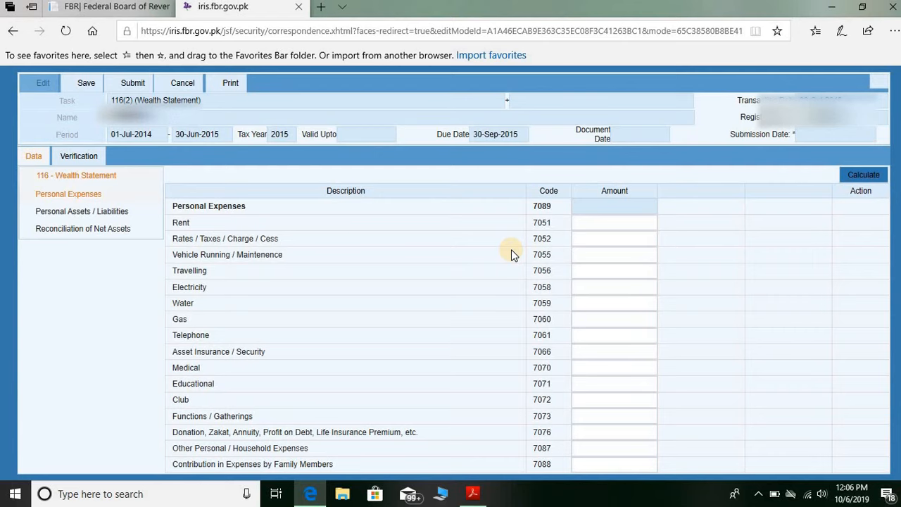
In Reconciliation of Net Assets, set Net Assets Previous Year to 0 and income subject to Normal Tax to 200,000, and calculate
click(110, 234)
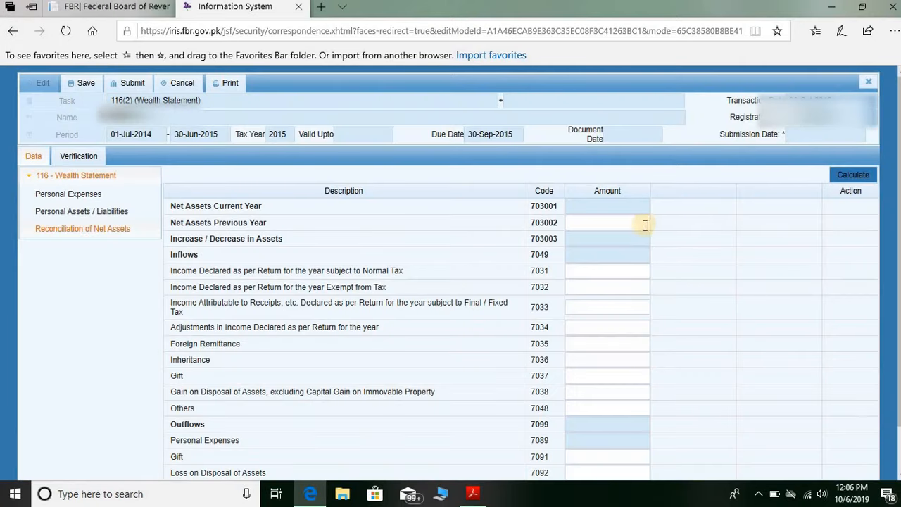
click(638, 224)
text(0)
key(Tab)
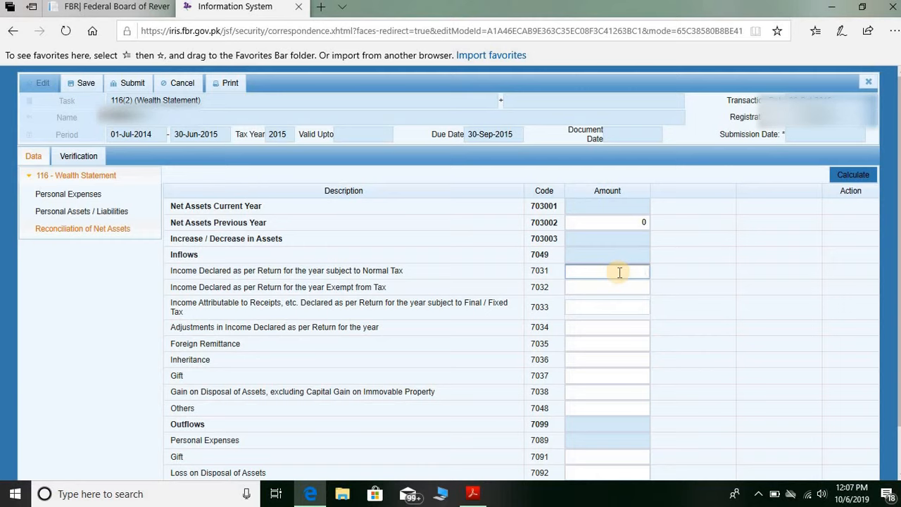
text(200000)
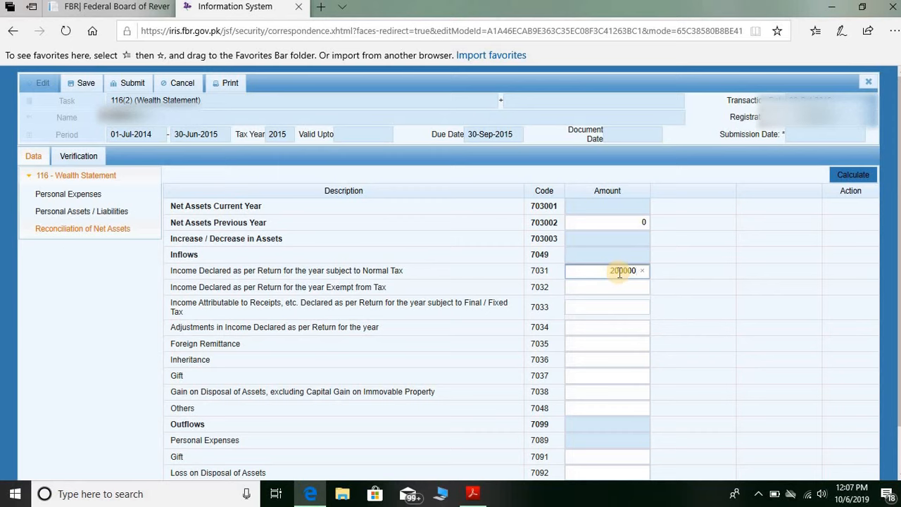
key(Tab)
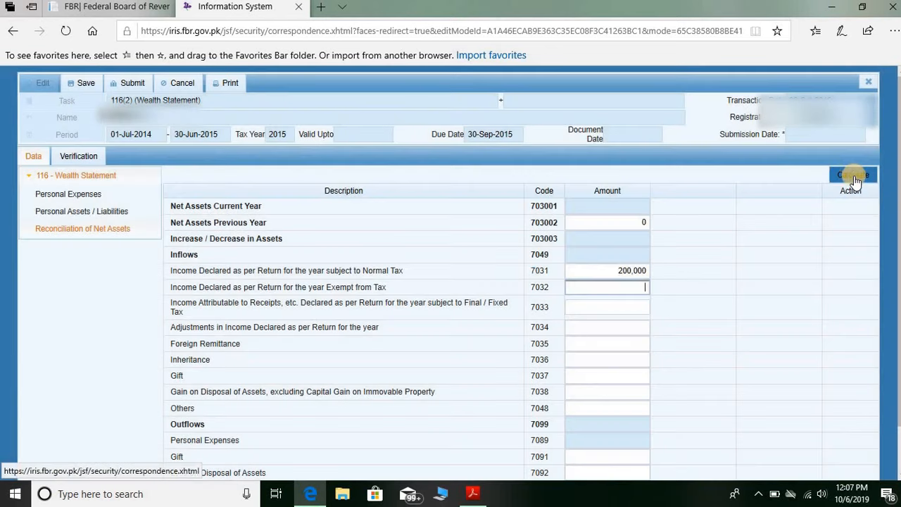
click(854, 176)
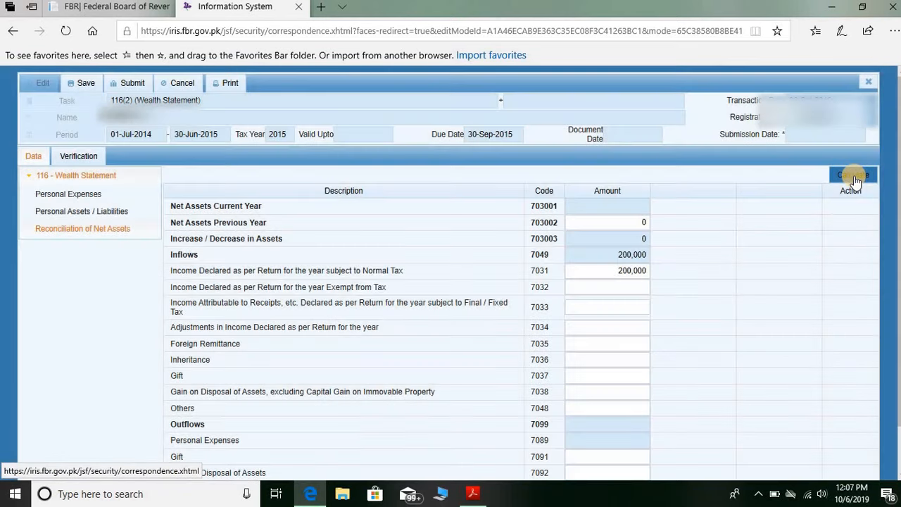
In Personal Expenses, enter 200,000 for Other Personal / Household Expenses and calculate the total
click(68, 193)
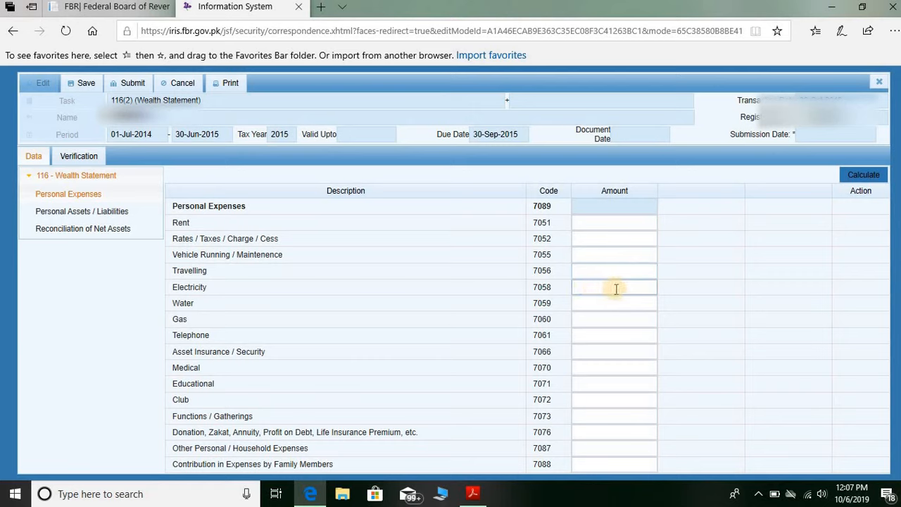
click(624, 449)
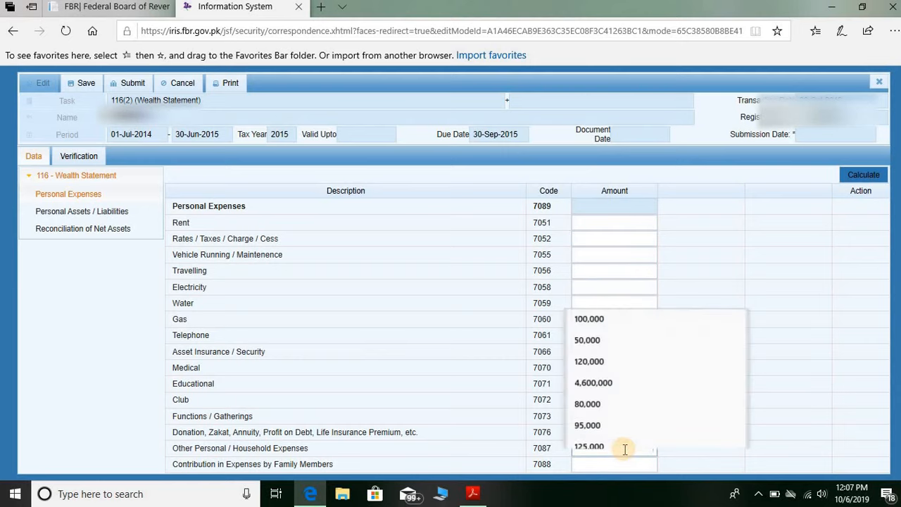
text(200000)
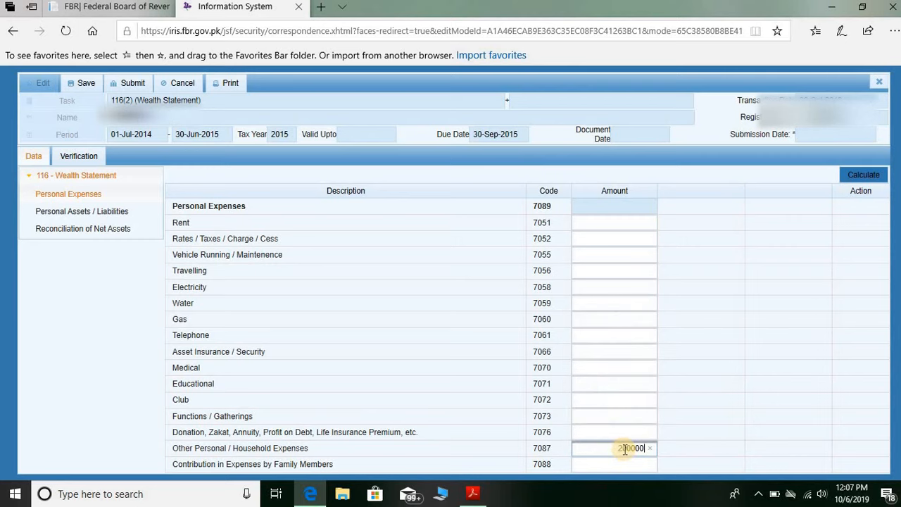
key(Tab)
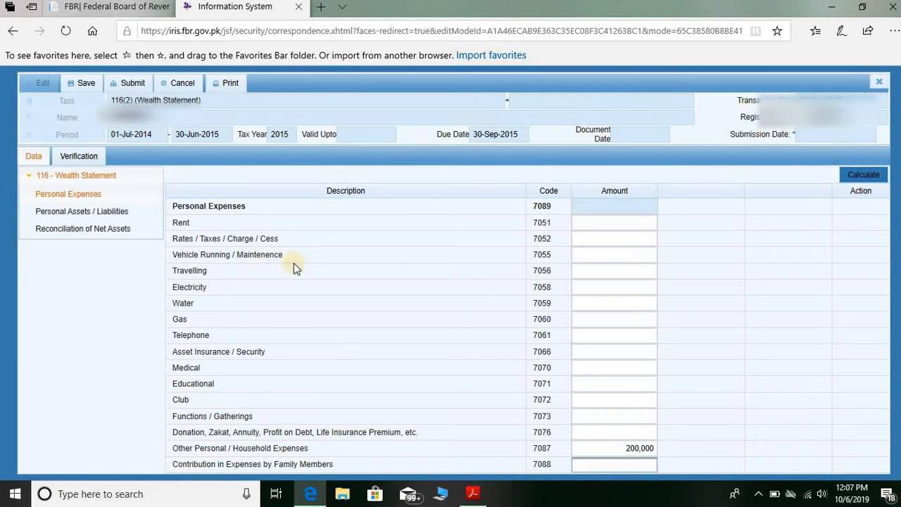
click(860, 176)
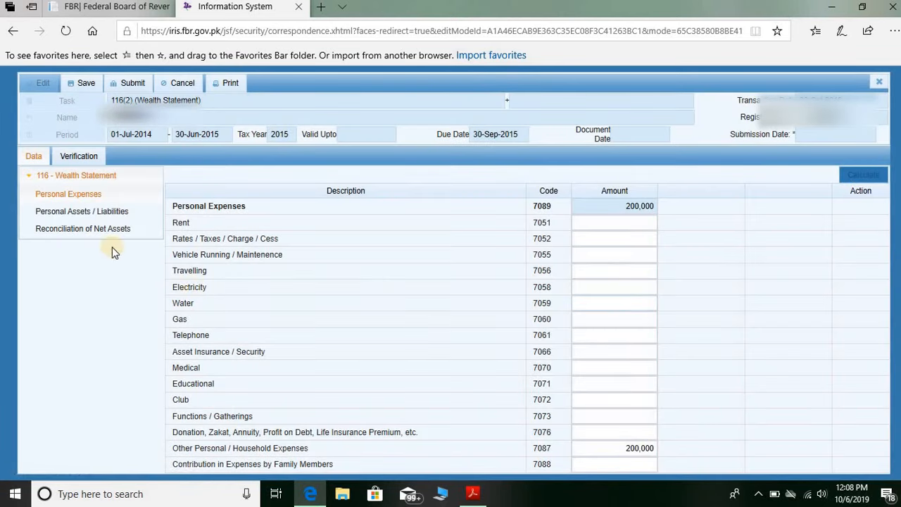
Check the inflows and outflows in Reconciliation of Net Assets, and close the wealth statement without saving
click(96, 228)
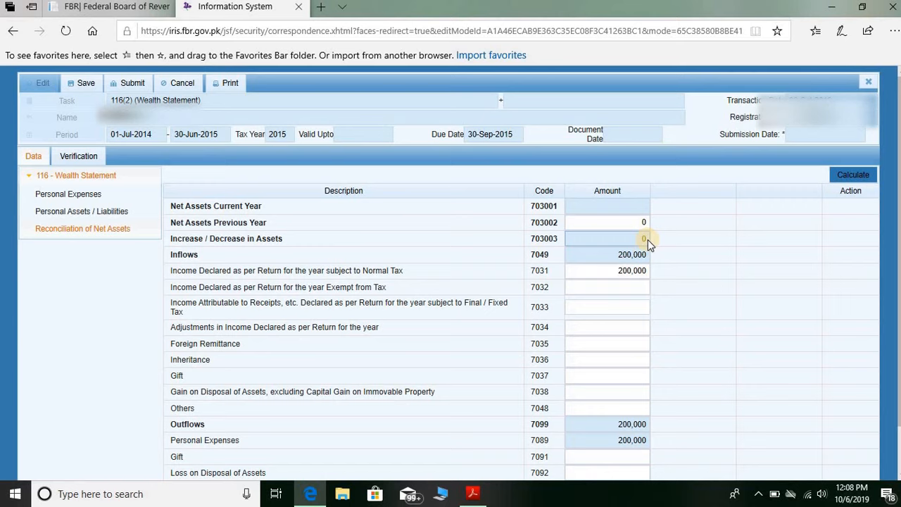
click(872, 82)
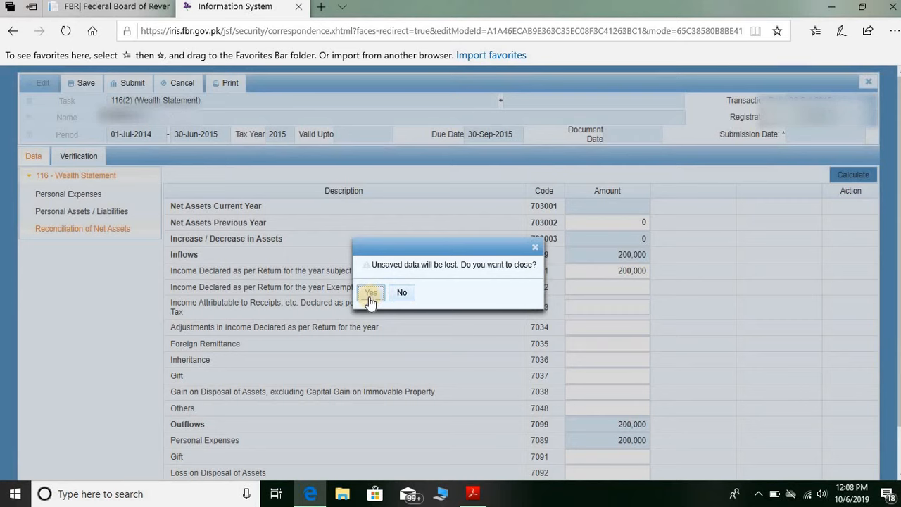
click(370, 294)
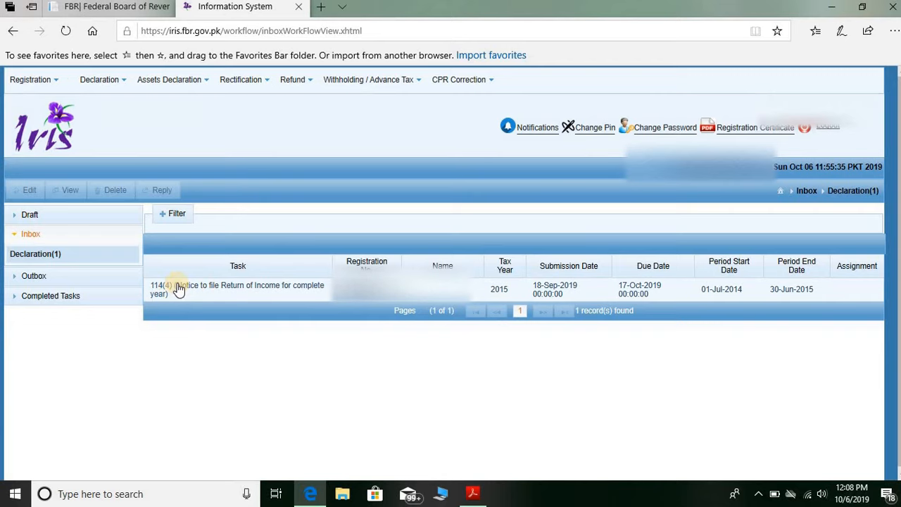
Reply to the 114(4) notice for tax year 2015 using task code 2113, the return of income for complete year
click(179, 288)
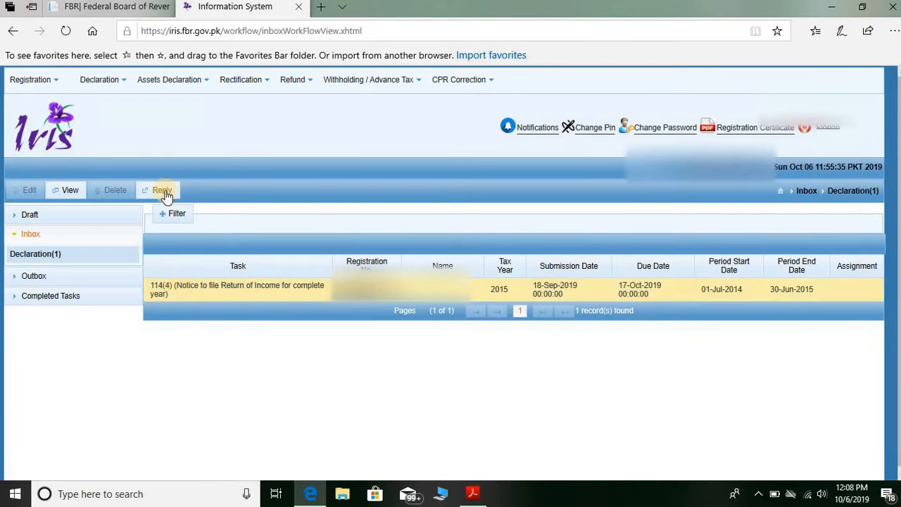
click(162, 190)
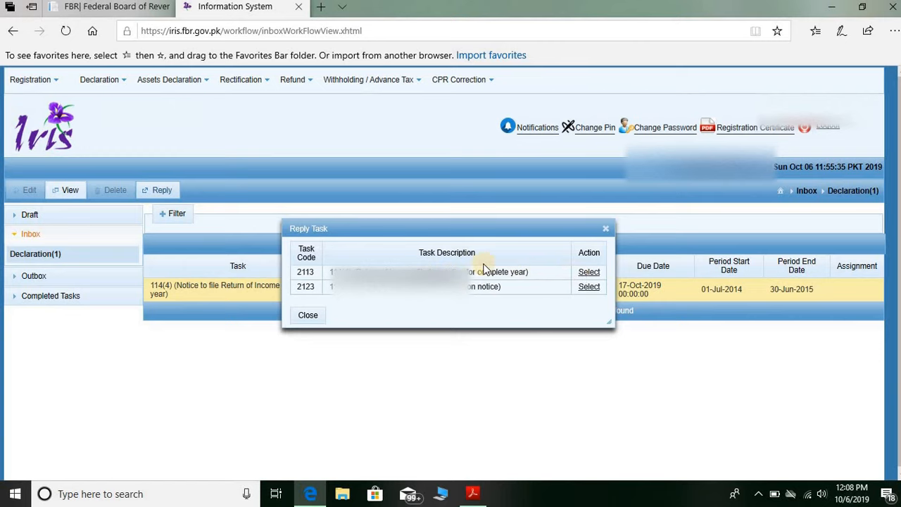
click(586, 272)
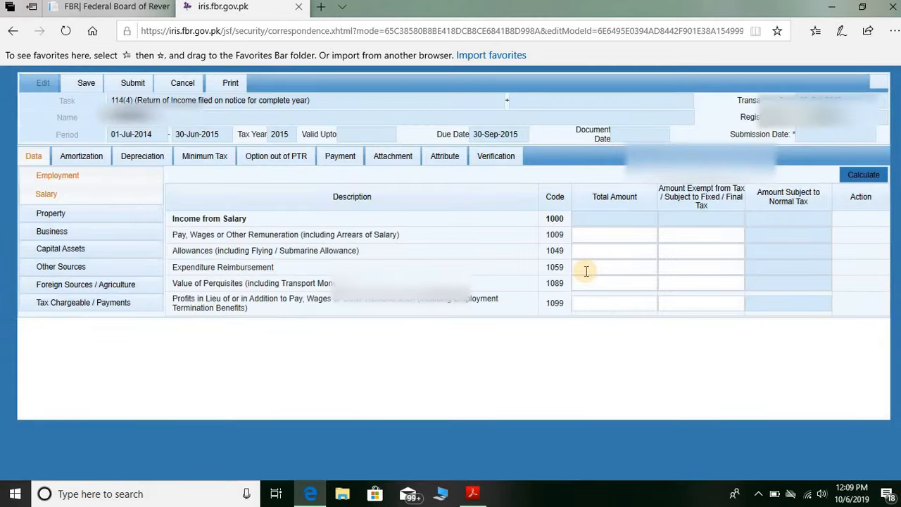
Enter 200000 as the total amount of Pay, Wages or Other Remuneration in the salary section
click(611, 233)
click(611, 233)
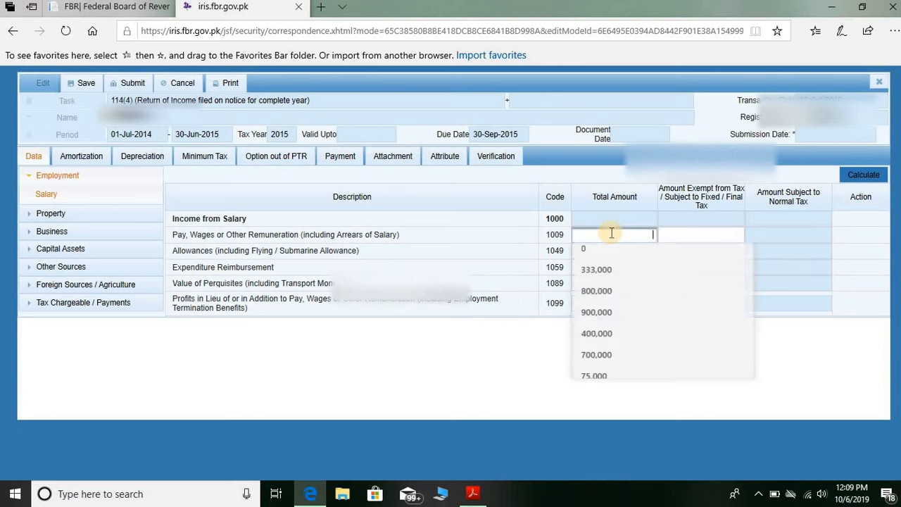
text(2000)
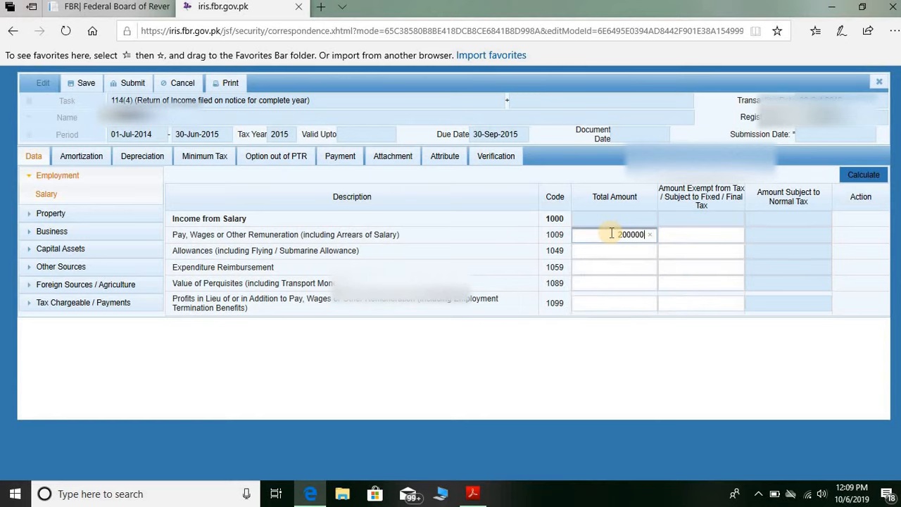
text(00)
key(Tab)
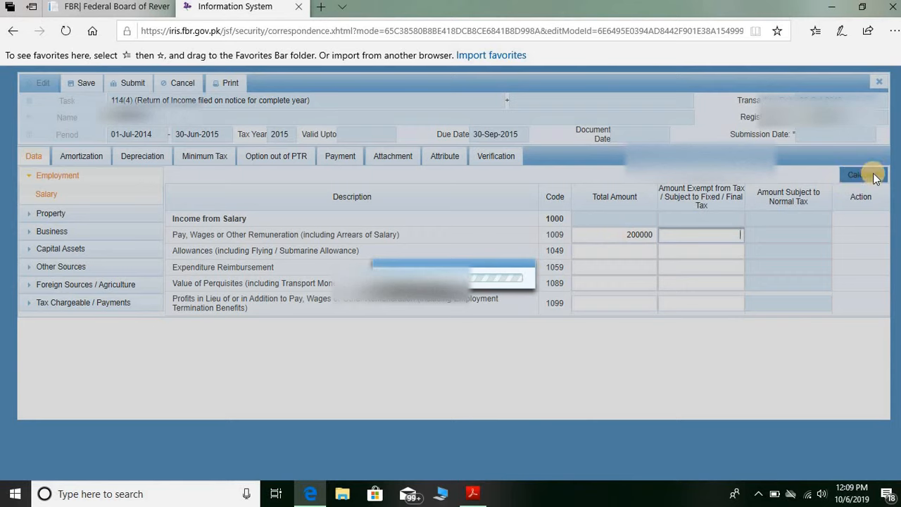